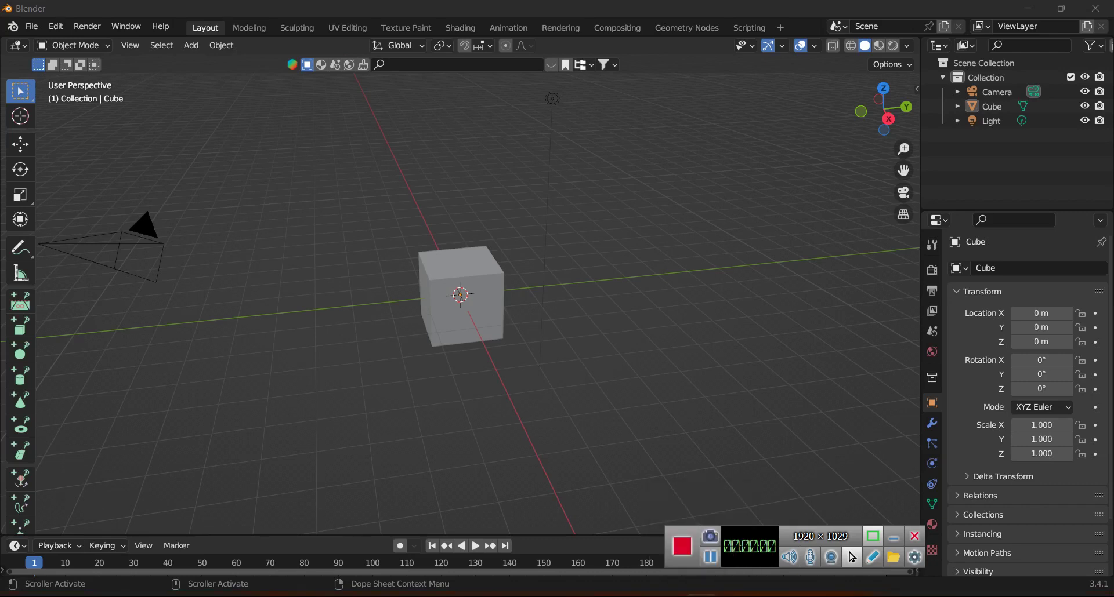
Step: Move Notepad aside, type the heading 'how to create Hologram effect', then return to Blender's cube
drag(717, 161, 808, 144)
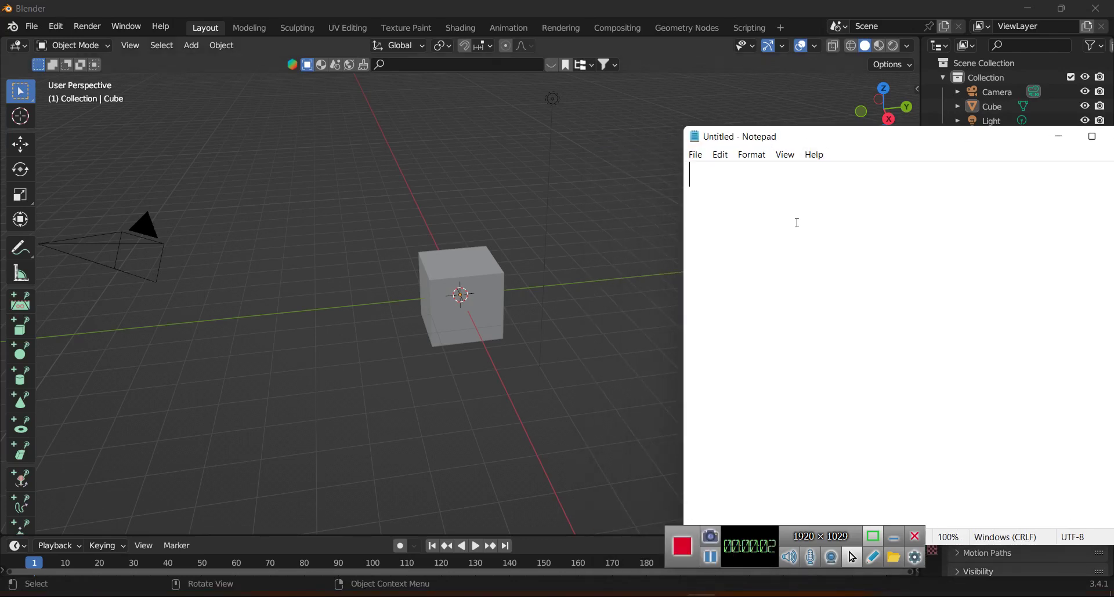
text(how to )
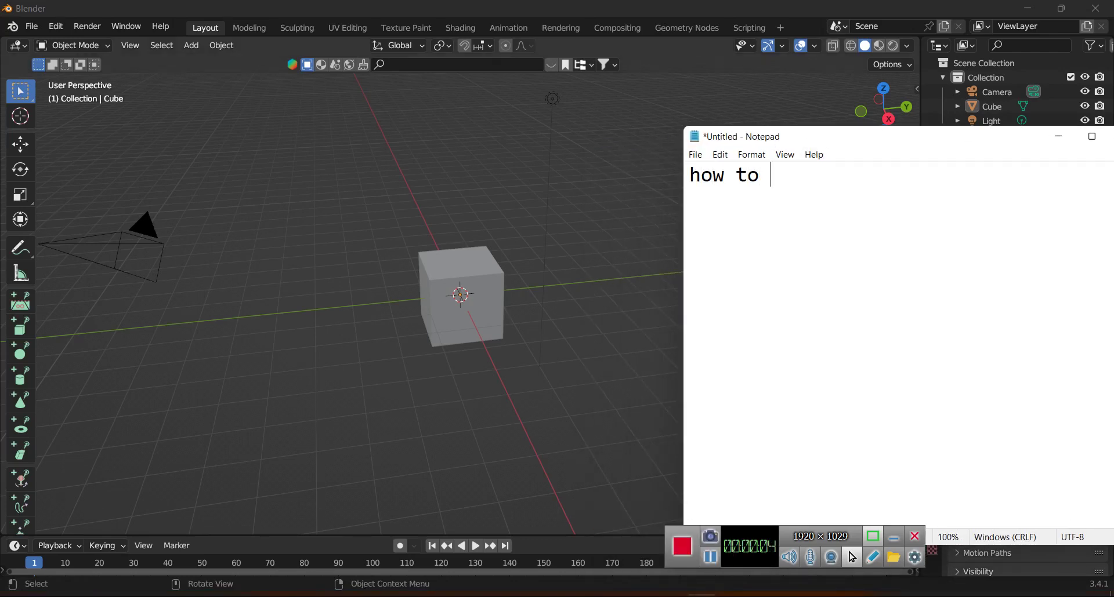
text(create N)
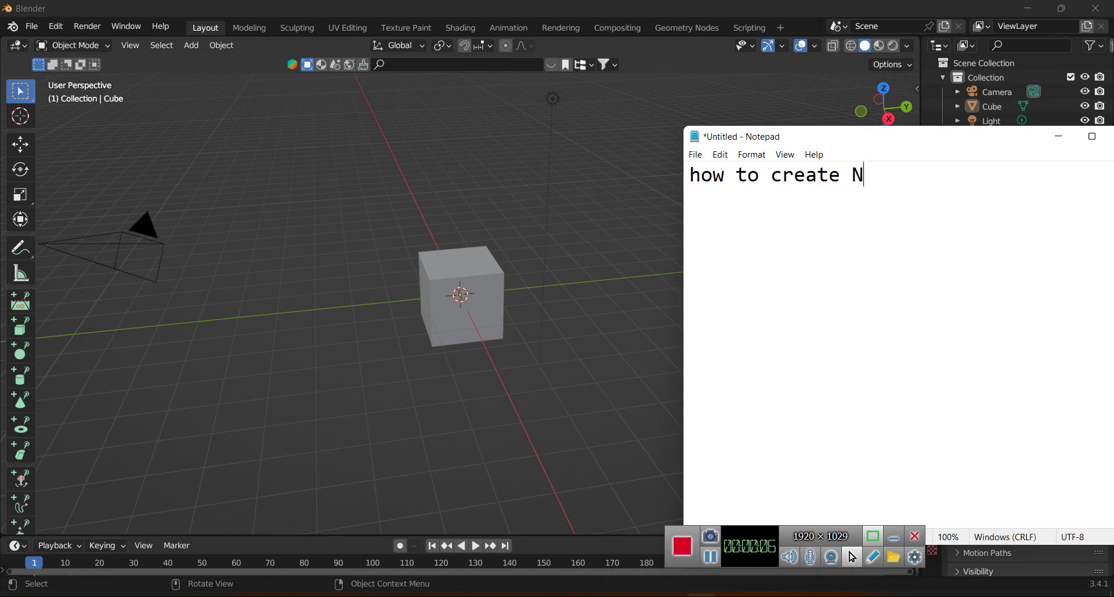
key(BackSpace)
text(Hologram effect)
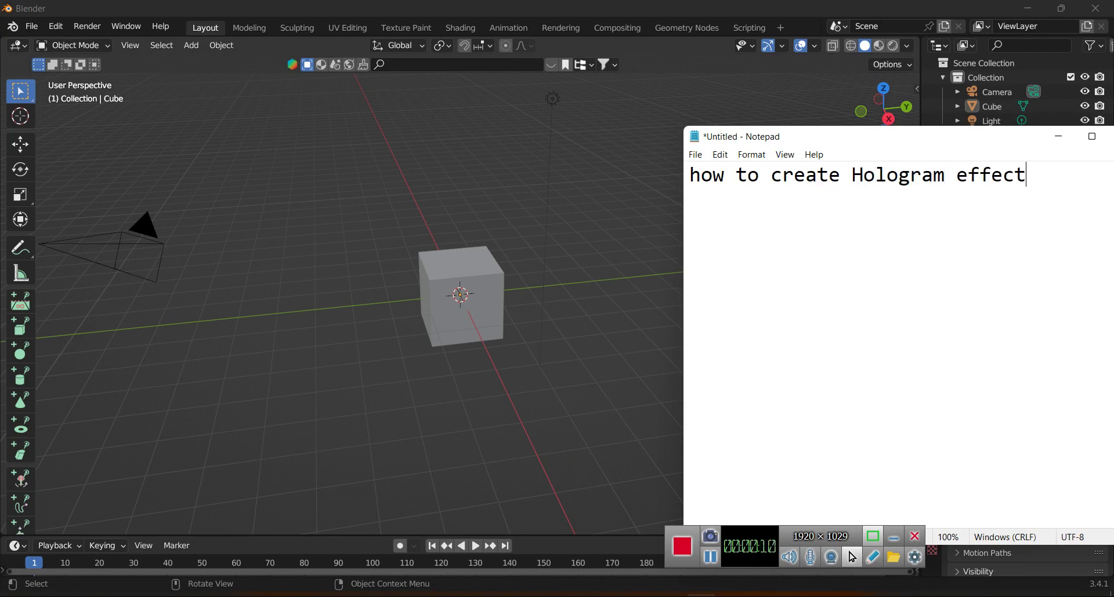
click(475, 317)
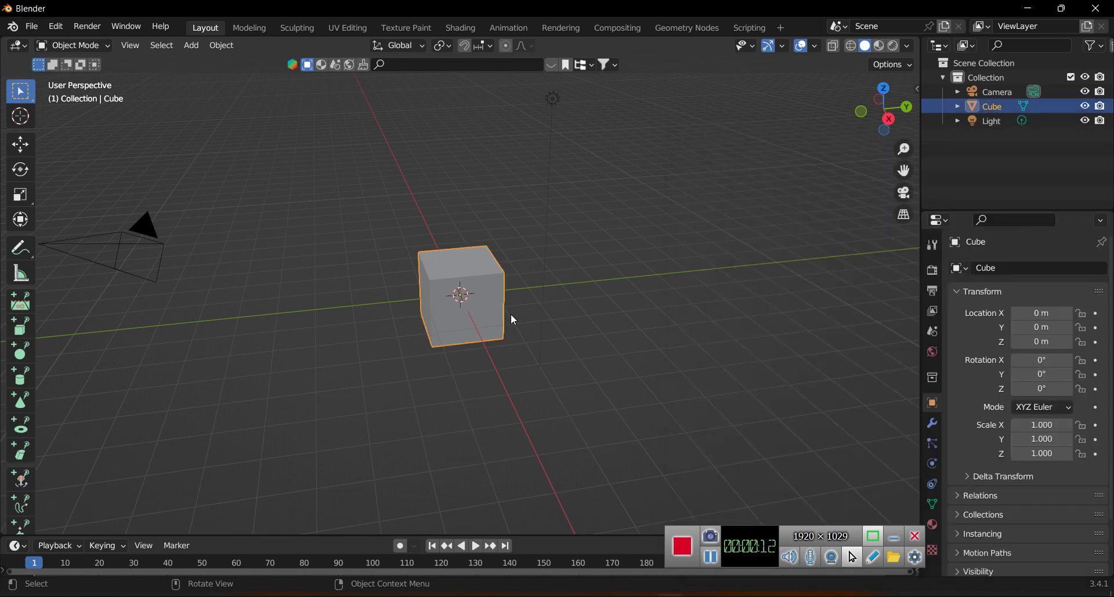
Step: Zoom in on the cube, enter Edit Mode with face select, and select its top face
mouse_move(474, 330)
middle_down()
mouse_move(535, 336)
mouse_move(527, 309)
mouse_move(472, 312)
middle_up()
scroll(485, 313, up, 3)
scroll(493, 309, up, 2)
key(Tab)
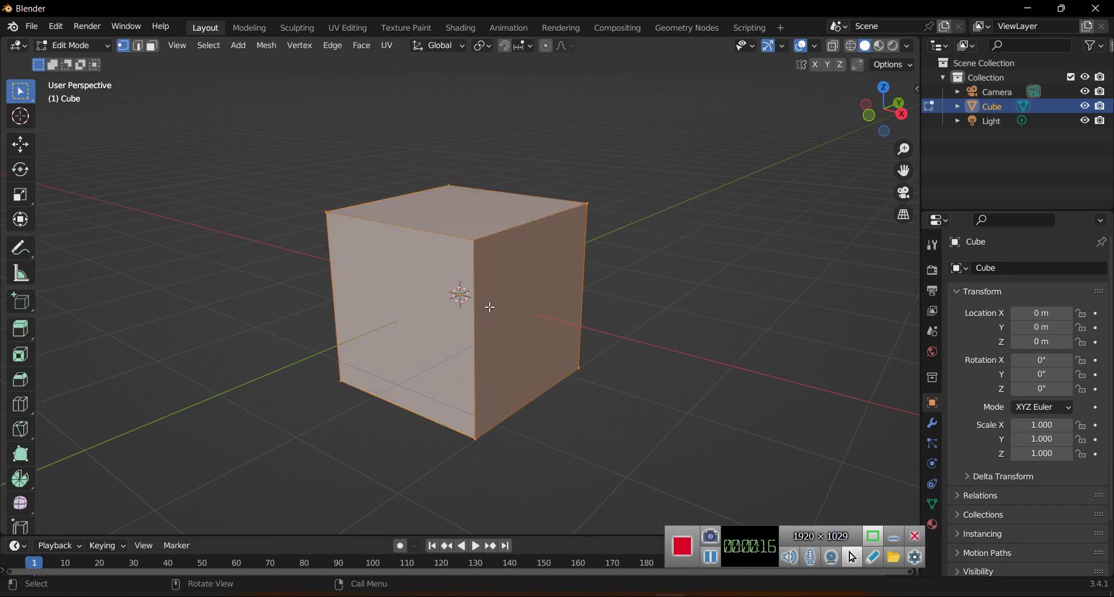
key(3)
click(486, 222)
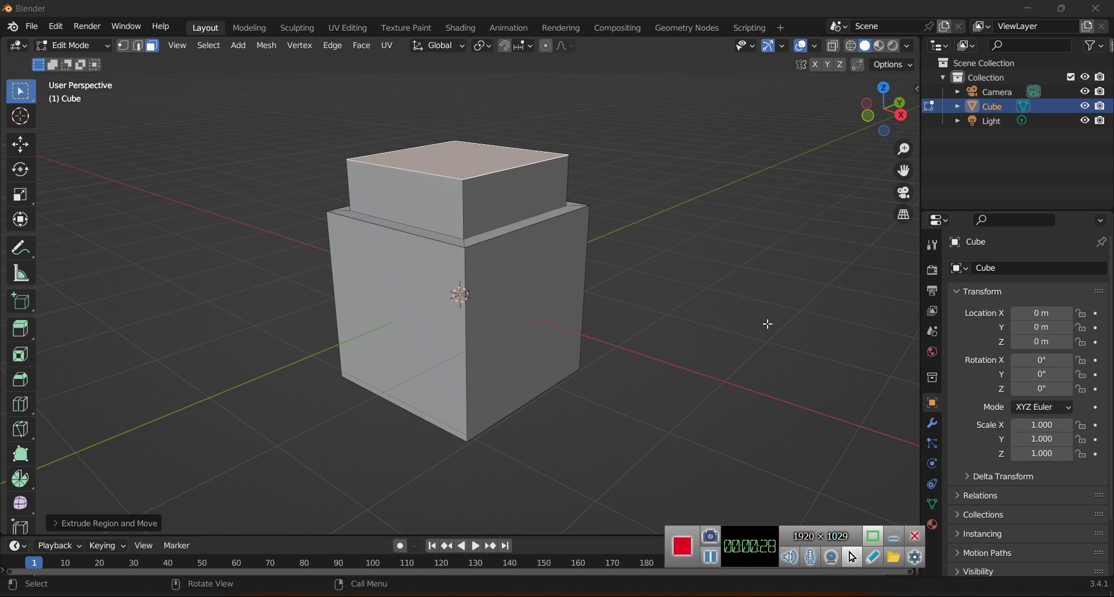
Step: Inset and extrude the top face twice to build two narrower tiers
click(590, 238)
click(504, 163)
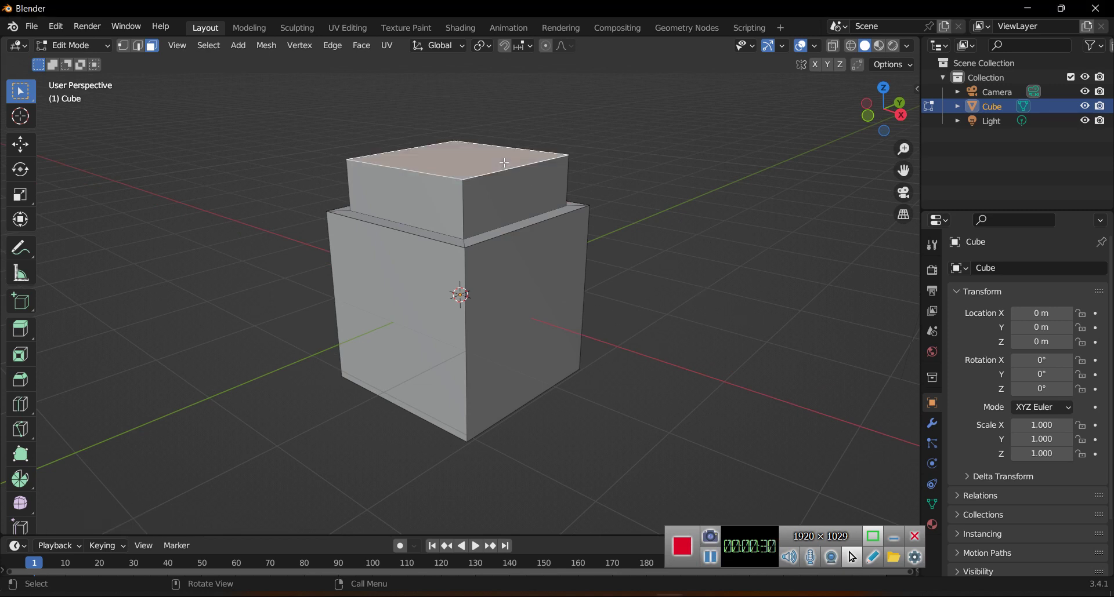
key(i)
click(614, 182)
key(e)
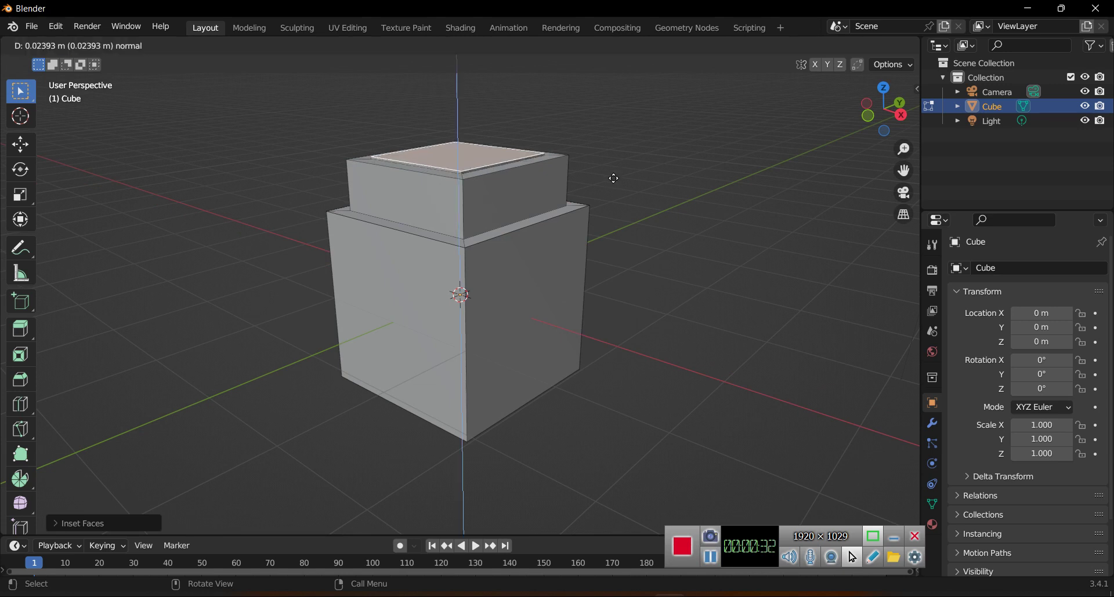
click(607, 135)
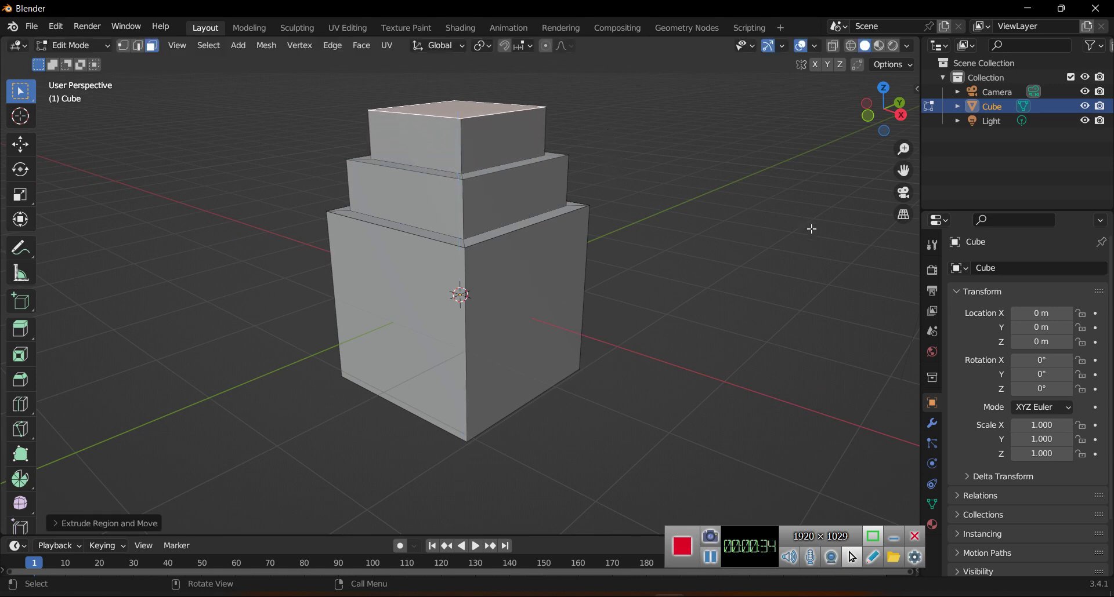
key(i)
click(677, 196)
shift+middle_drag(677, 196, 719, 266)
key(e)
click(710, 196)
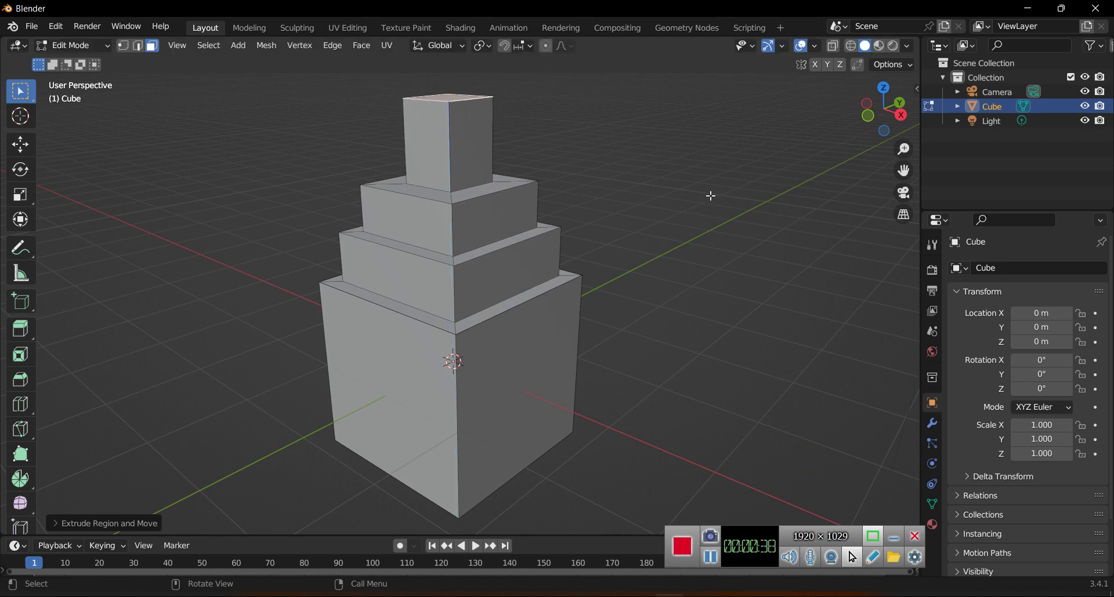
Step: Inset and extrude a thin spire on top, then return to Object Mode
key(i)
click(843, 276)
key(e)
click(841, 256)
scroll(721, 293, down, 2)
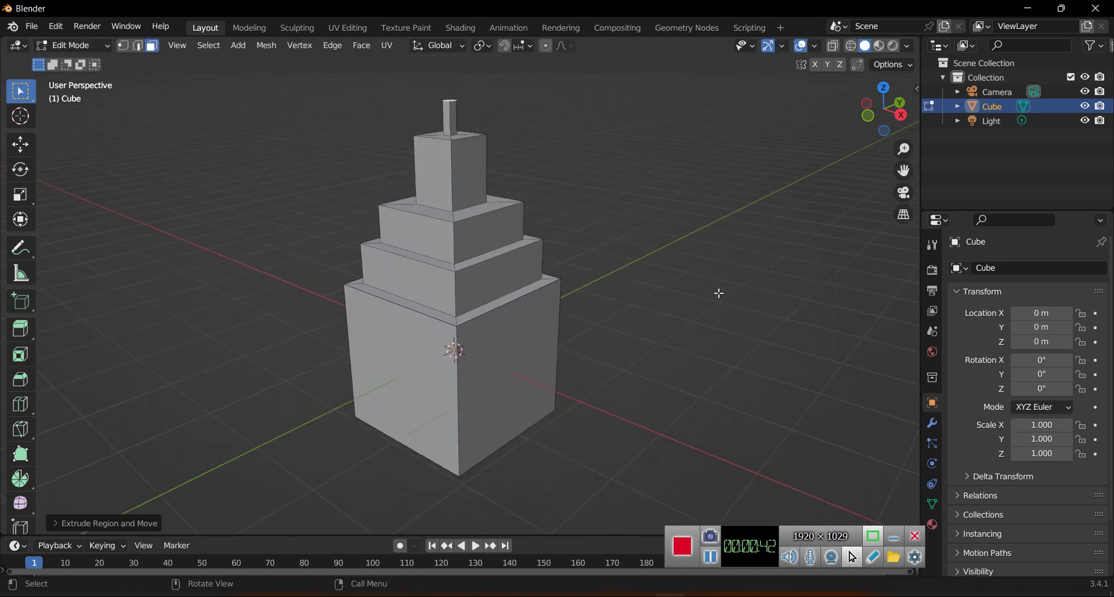
scroll(694, 289, down, 2)
key(Tab)
mouse_move(652, 295)
middle_down()
mouse_move(575, 301)
mouse_move(506, 161)
middle_up()
Step: Search the BlenderKit Material category for 'hologram'
click(523, 63)
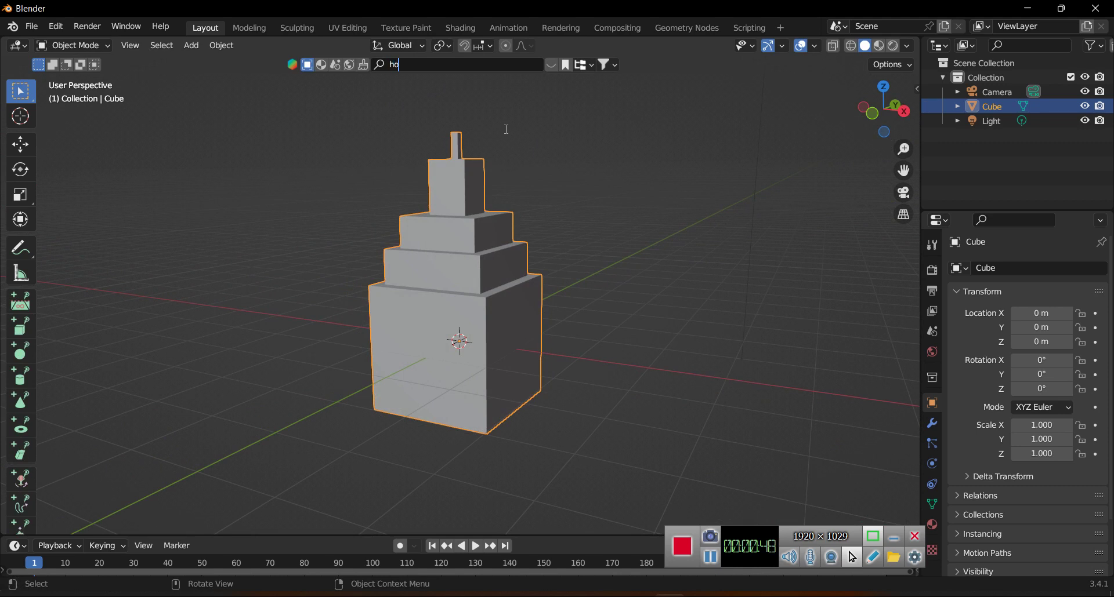
key(Return)
click(550, 62)
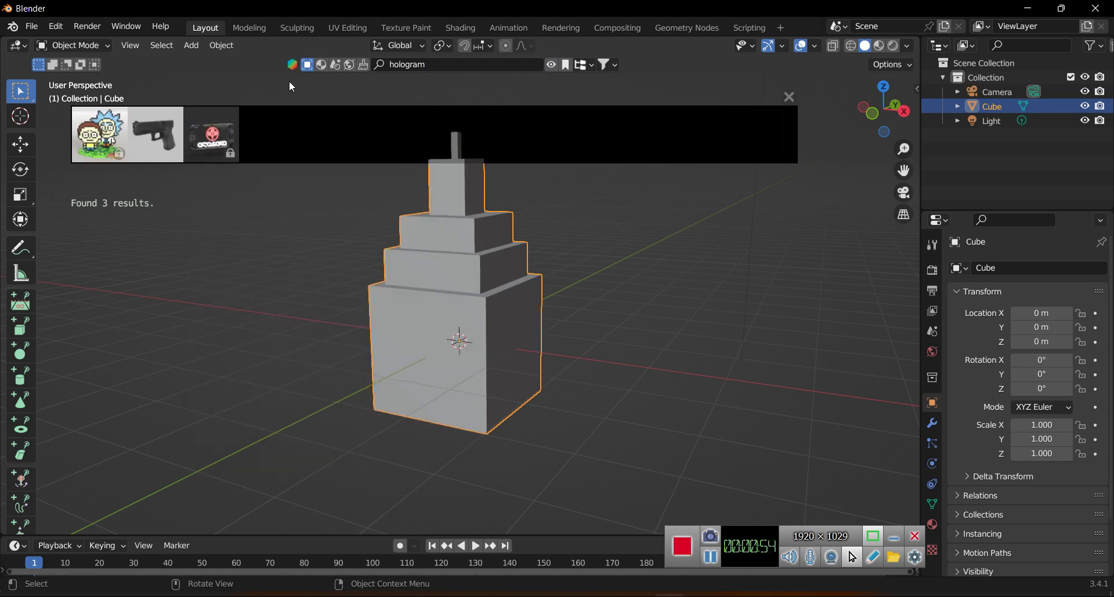
click(320, 65)
click(310, 68)
click(415, 63)
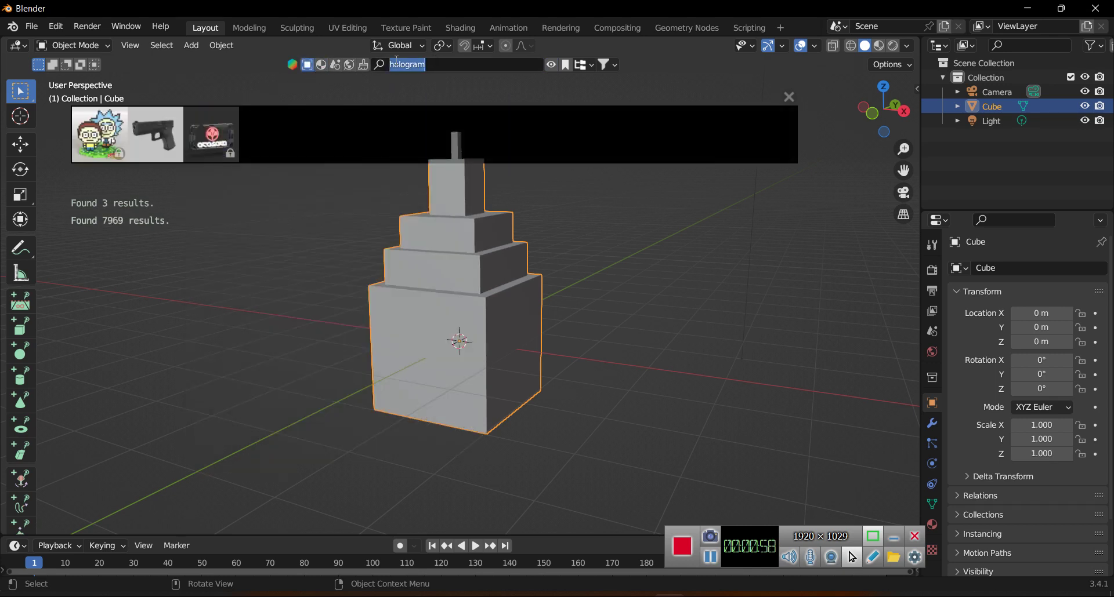
click(321, 65)
click(409, 64)
text(hologram)
key(Return)
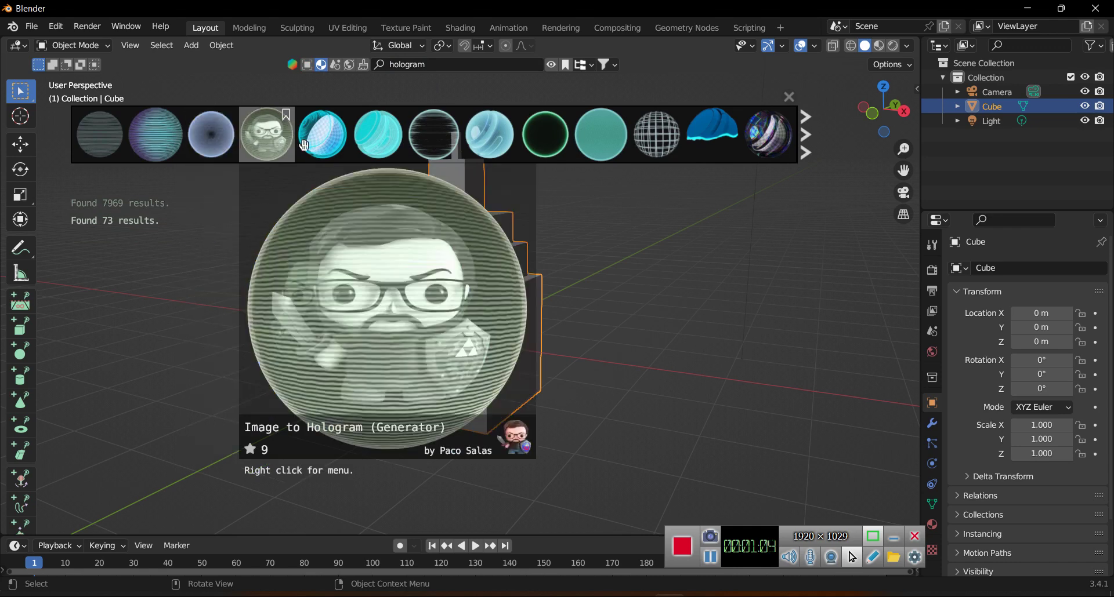
mouse_move(210, 135)
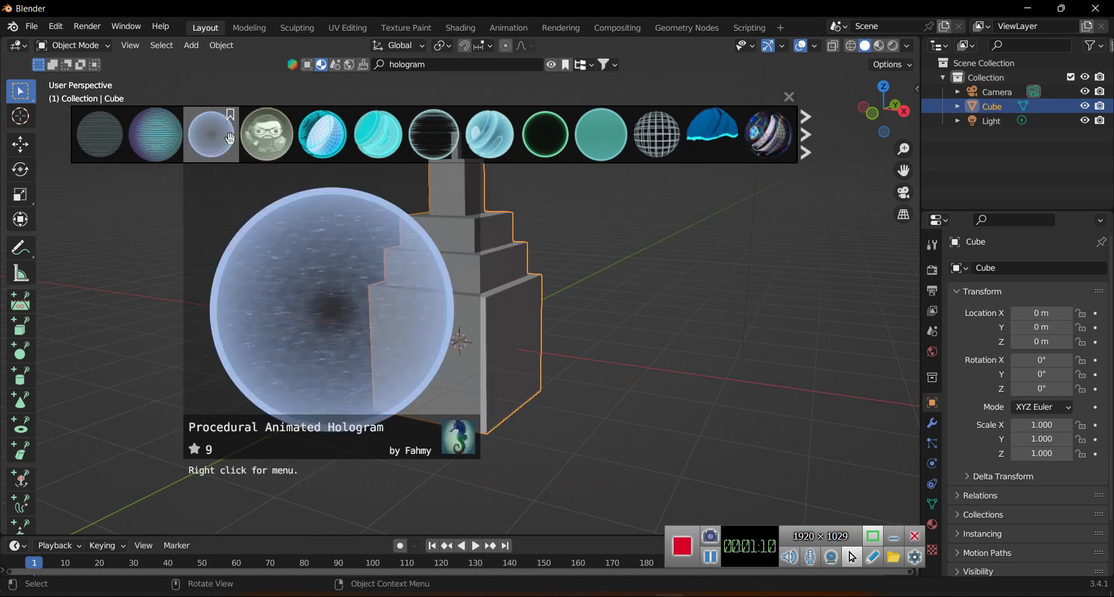
Step: Drag the Procedural Animated Hologram material onto the tower and switch to Material Preview shading
drag(433, 133, 481, 270)
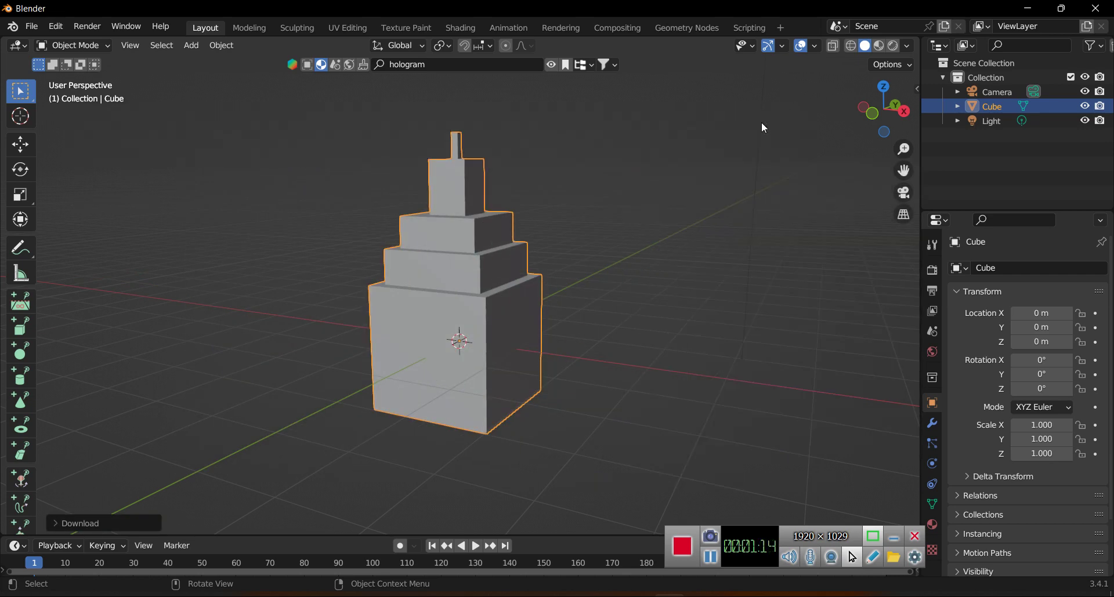
click(552, 65)
mouse_move(434, 134)
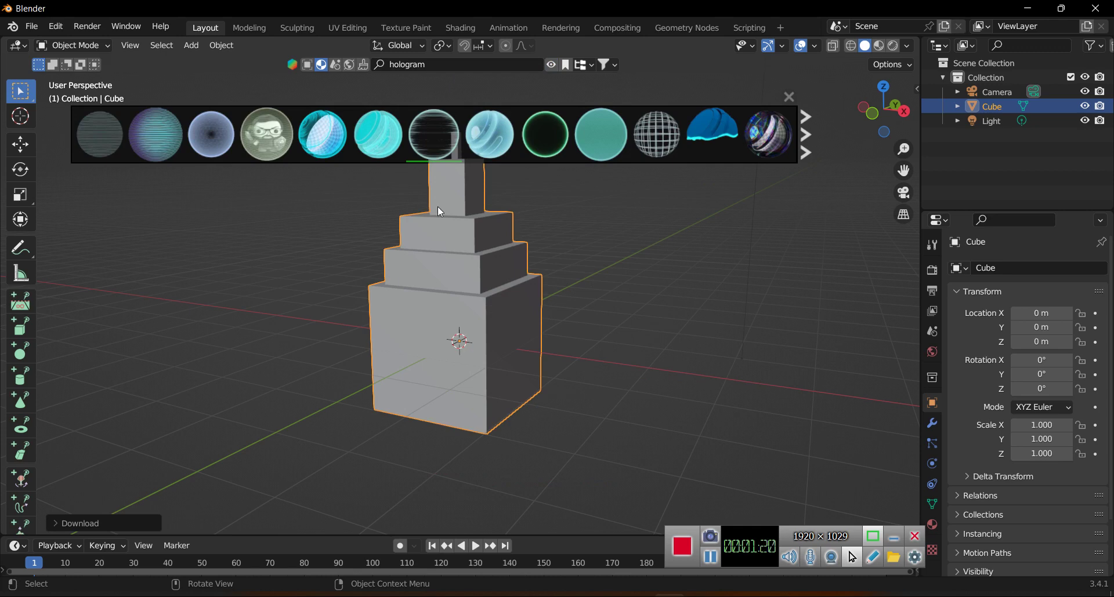
mouse_move(465, 256)
middle_down()
mouse_move(413, 339)
mouse_move(373, 368)
middle_up()
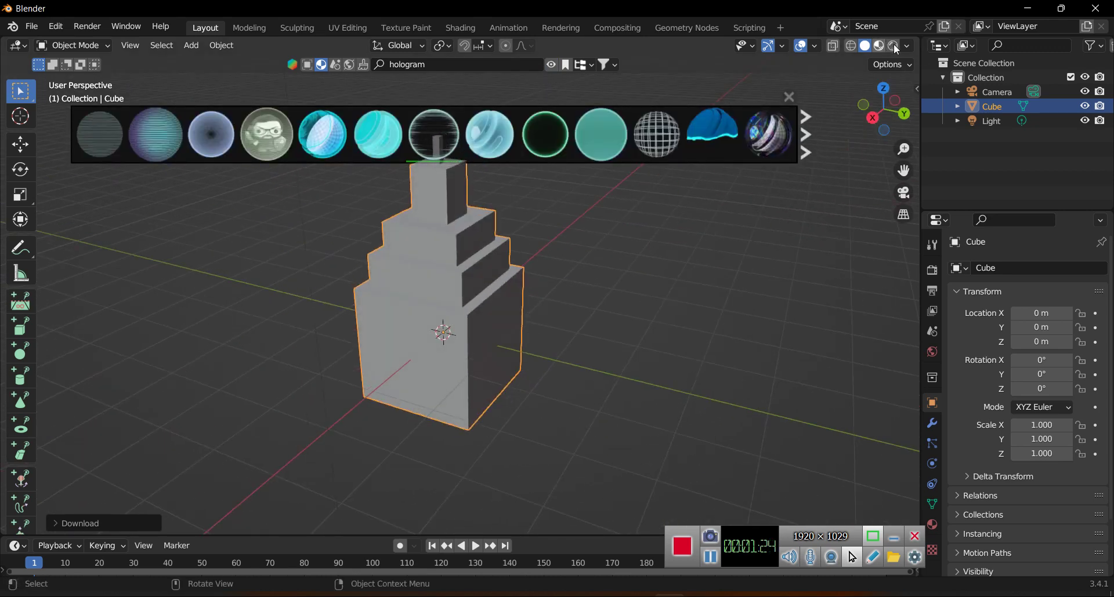
click(893, 47)
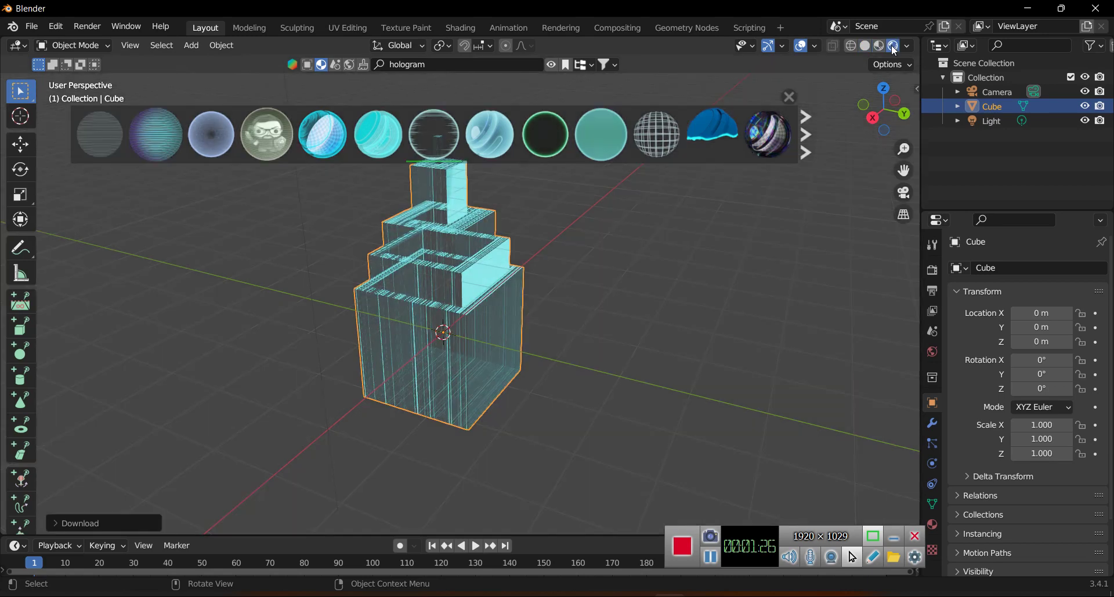
Step: Close the asset bar, orbit to face the cyan hologram tower, and copy it
click(788, 96)
mouse_move(607, 188)
middle_down()
mouse_move(553, 223)
mouse_move(467, 211)
mouse_move(526, 247)
mouse_move(604, 243)
mouse_move(526, 349)
middle_up()
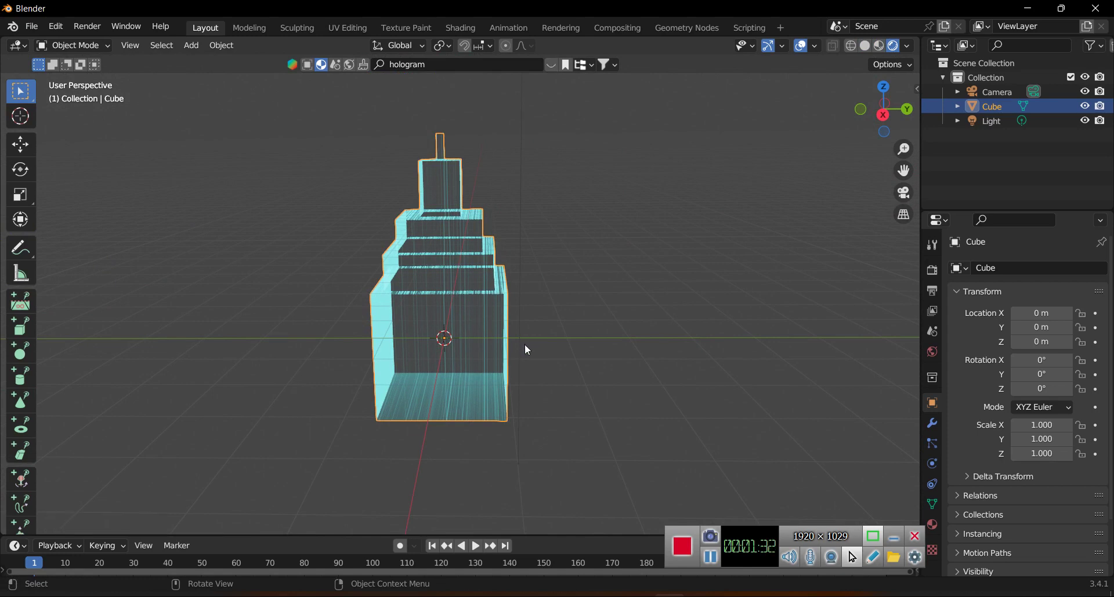
key(ctrl+c)
Step: Paste a duplicate tower and slide it along X beside the original
key(ctrl+v)
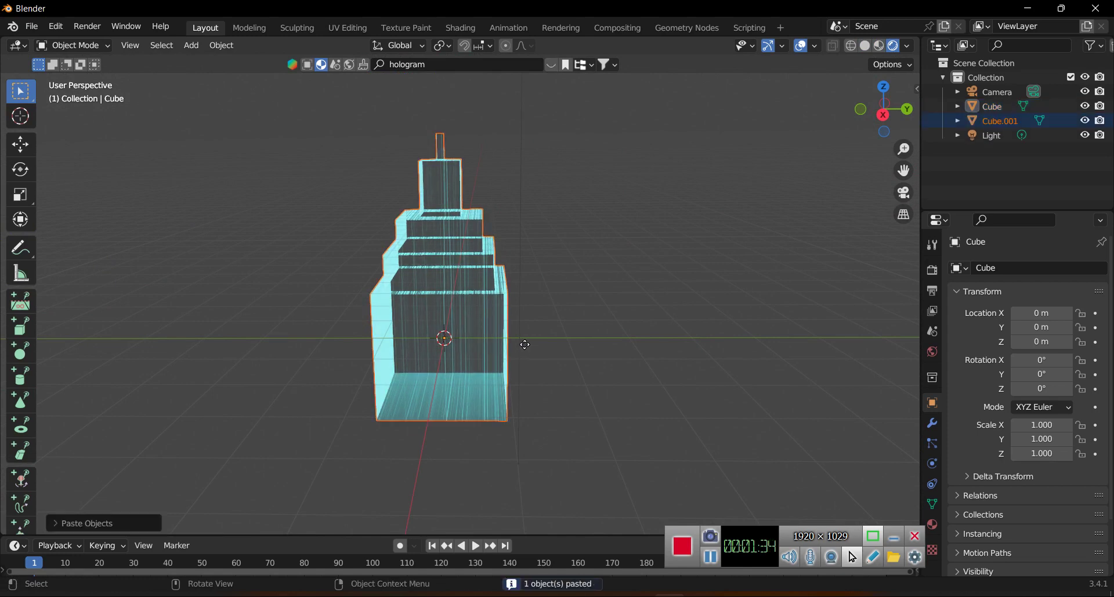
key(g)
key(x)
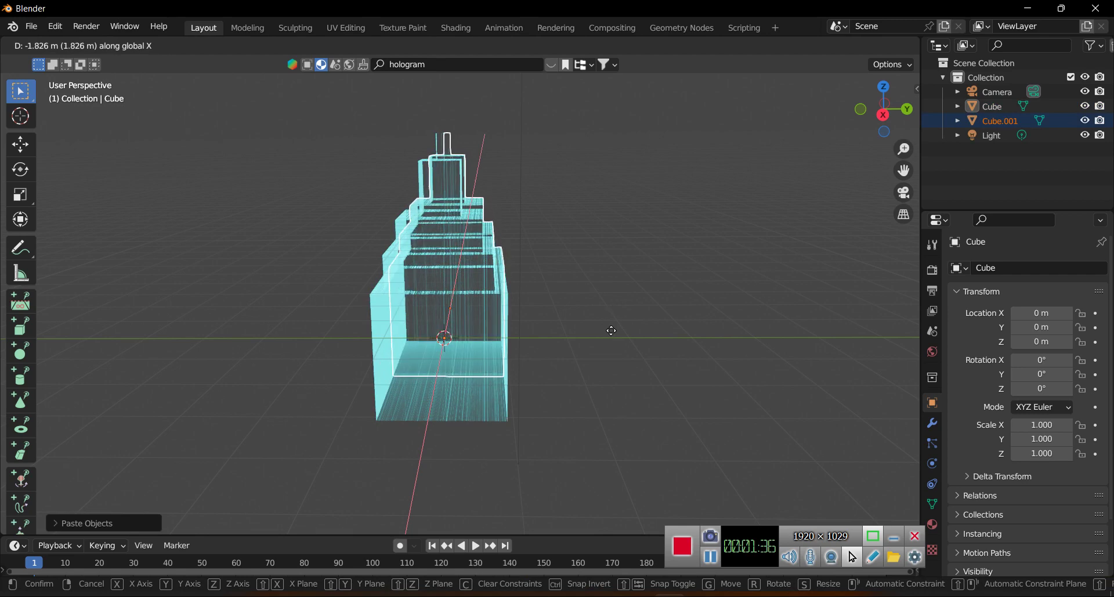
click(614, 322)
middle_drag(615, 322, 432, 329)
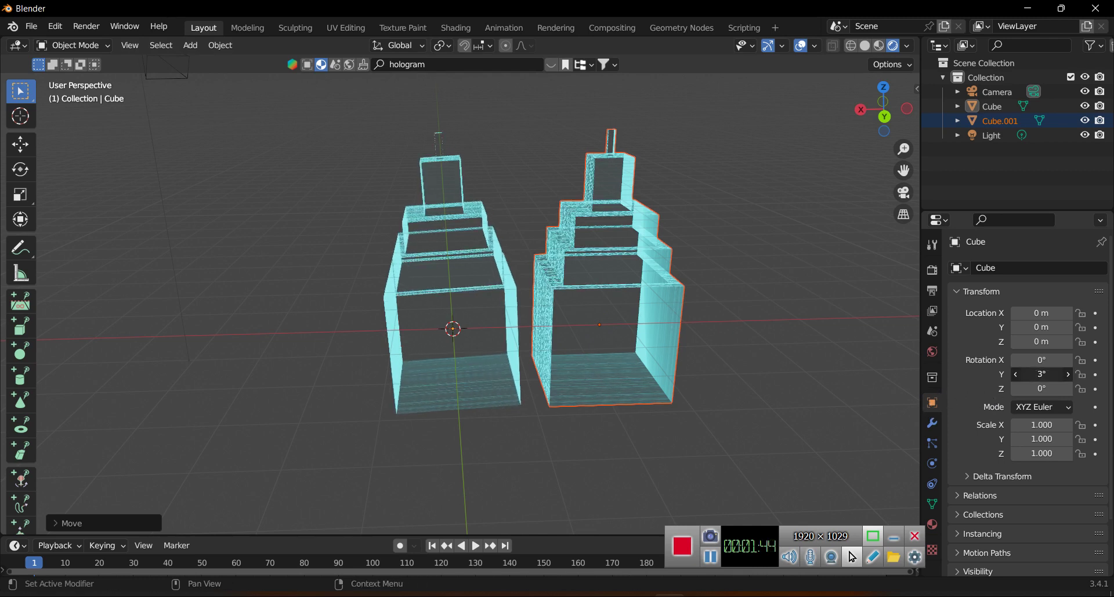
Step: Set the tower's Z rotation to 90°
drag(1041, 389, 1049, 389)
click(1041, 389)
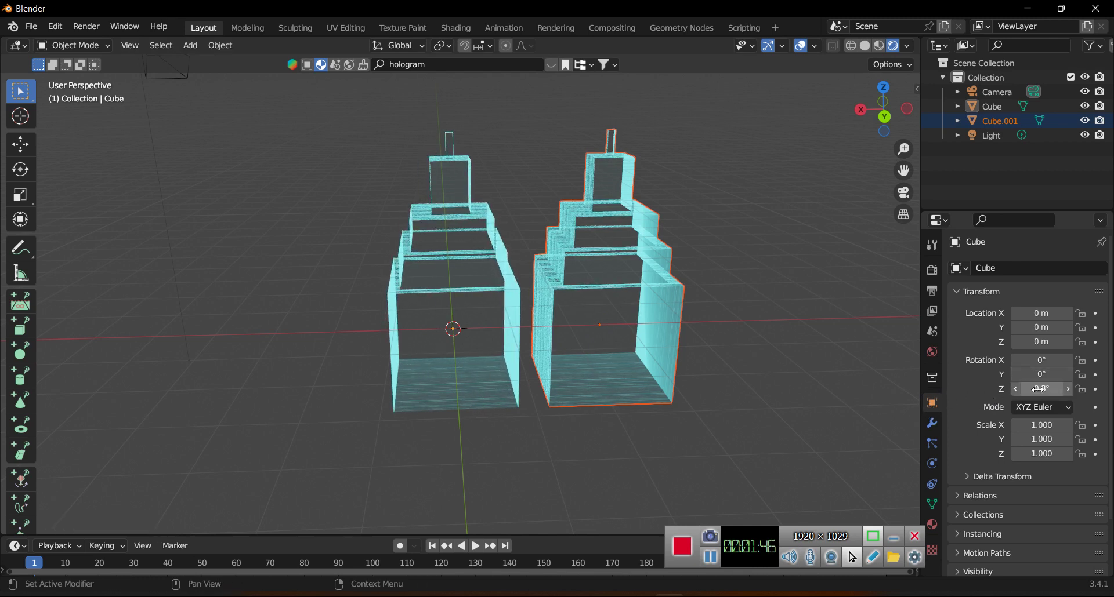
text(90)
key(Return)
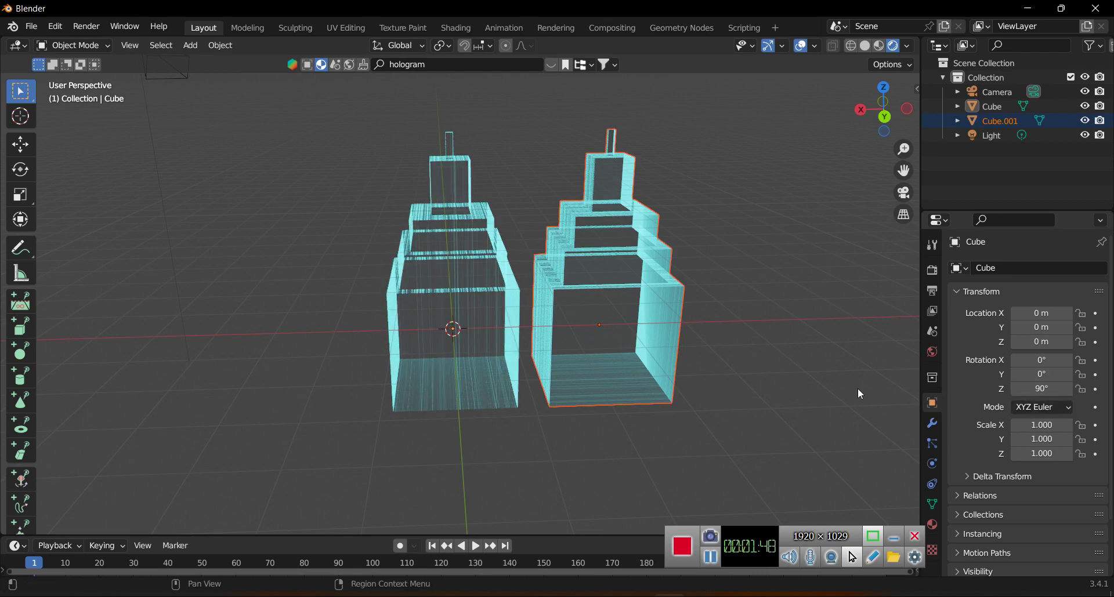
Step: Move the left tower along X, then select the right tower, Cube.001
click(454, 330)
key(g)
key(x)
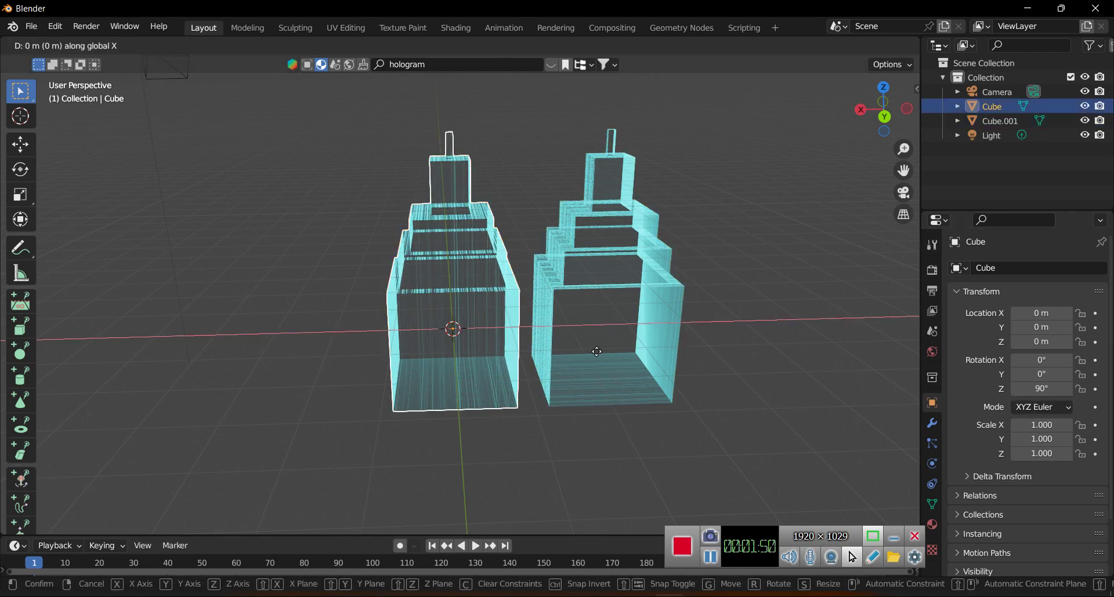
click(579, 360)
click(627, 330)
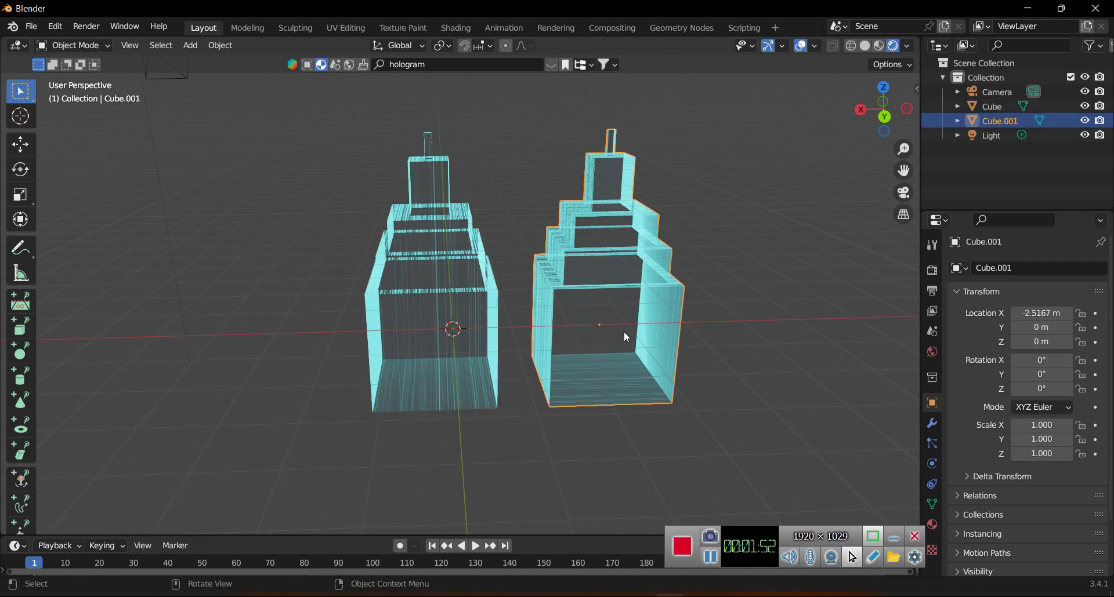
Step: Change Cube.001's hologram colour to pink in its material settings
click(933, 524)
click(1052, 466)
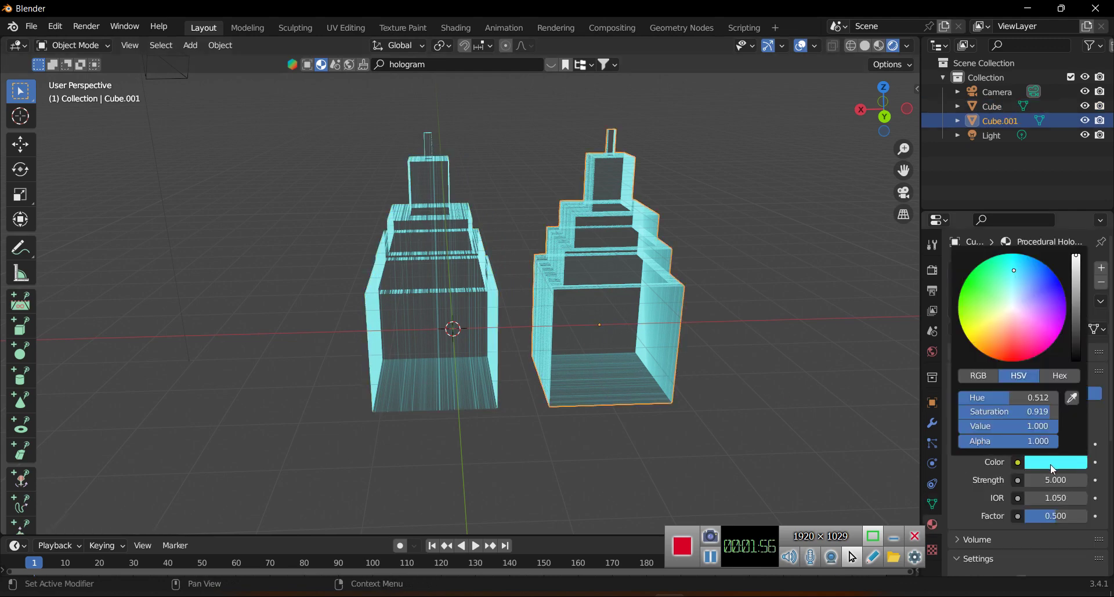
drag(1043, 333, 1045, 336)
click(761, 342)
Step: Copy the cyan tower and place the pasted third tower along X on the left
mouse_move(488, 326)
middle_down()
mouse_move(514, 308)
mouse_move(492, 312)
middle_up()
click(491, 312)
key(ctrl+c)
key(ctrl+v)
key(g)
key(x)
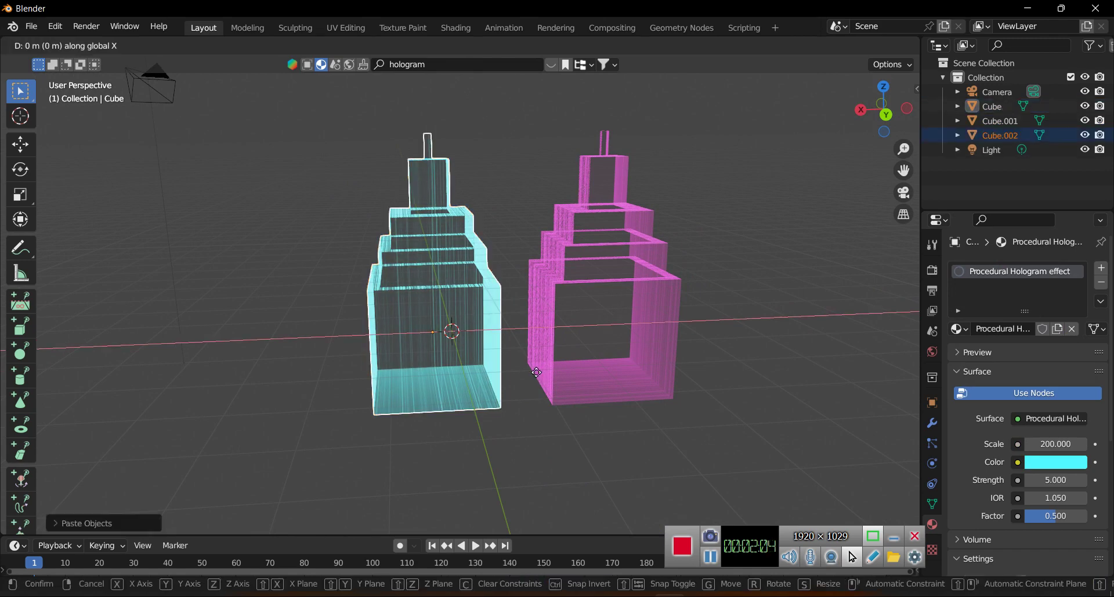
click(380, 377)
Step: Make that tower's hologram green with Strength 20.700, then select the pink tower
click(1043, 458)
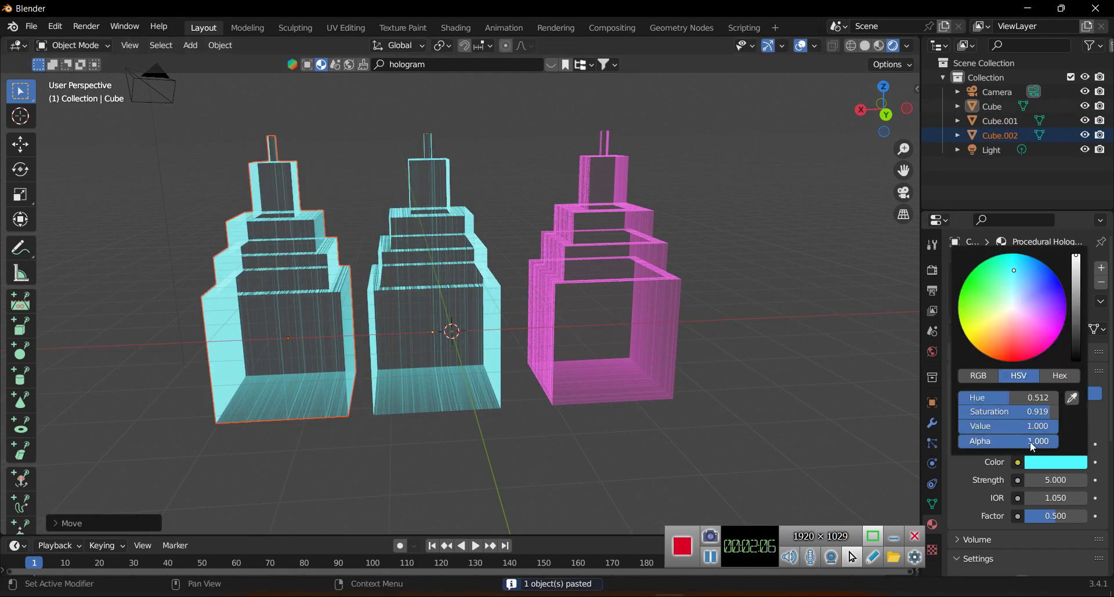
drag(1035, 300, 984, 290)
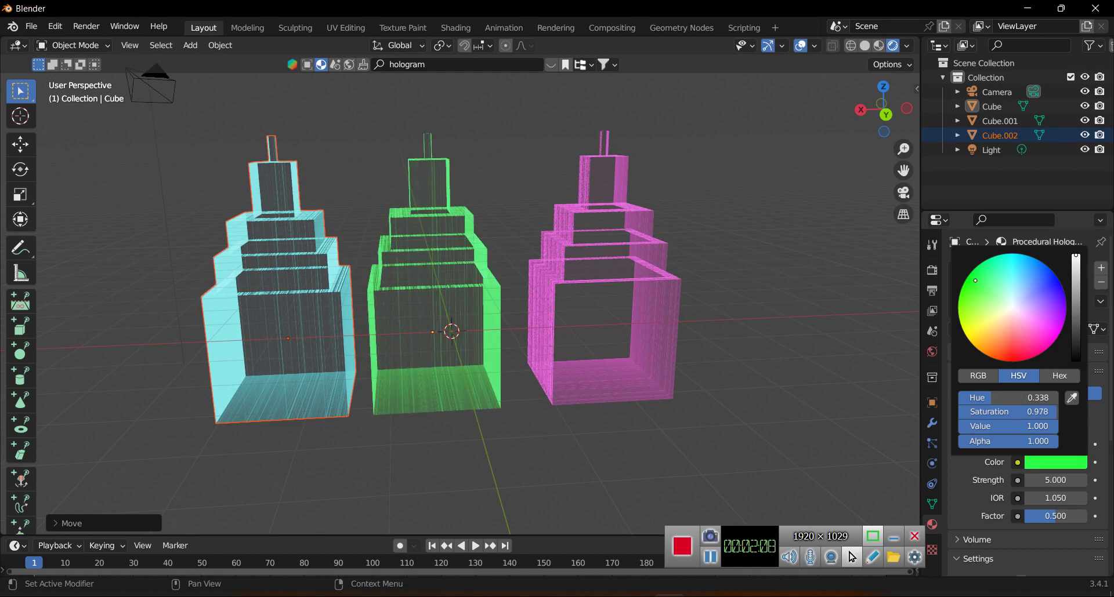
drag(1054, 481, 1080, 481)
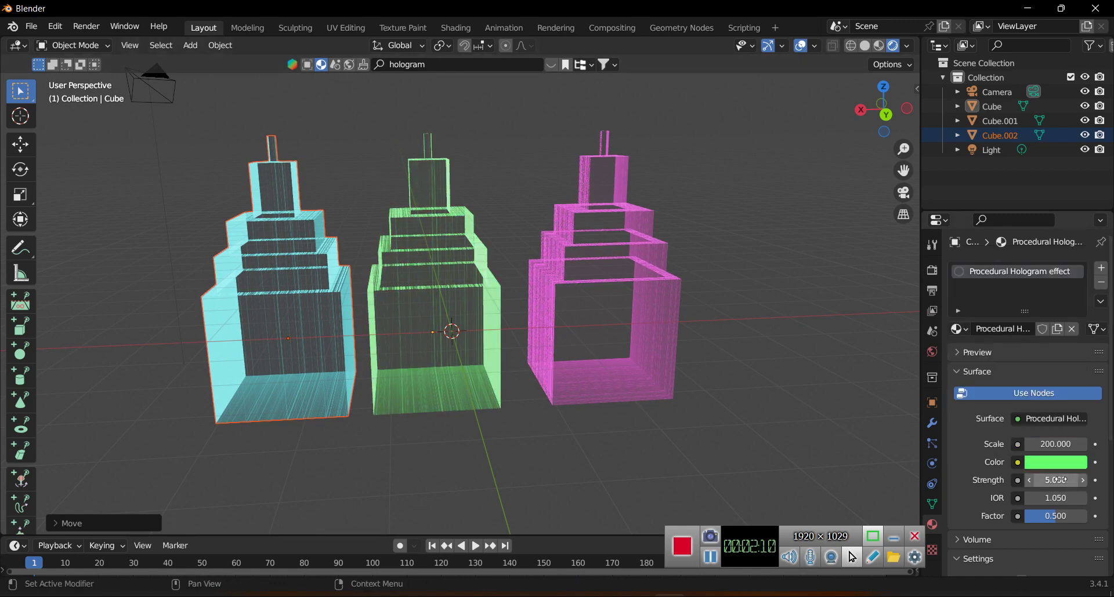
click(701, 348)
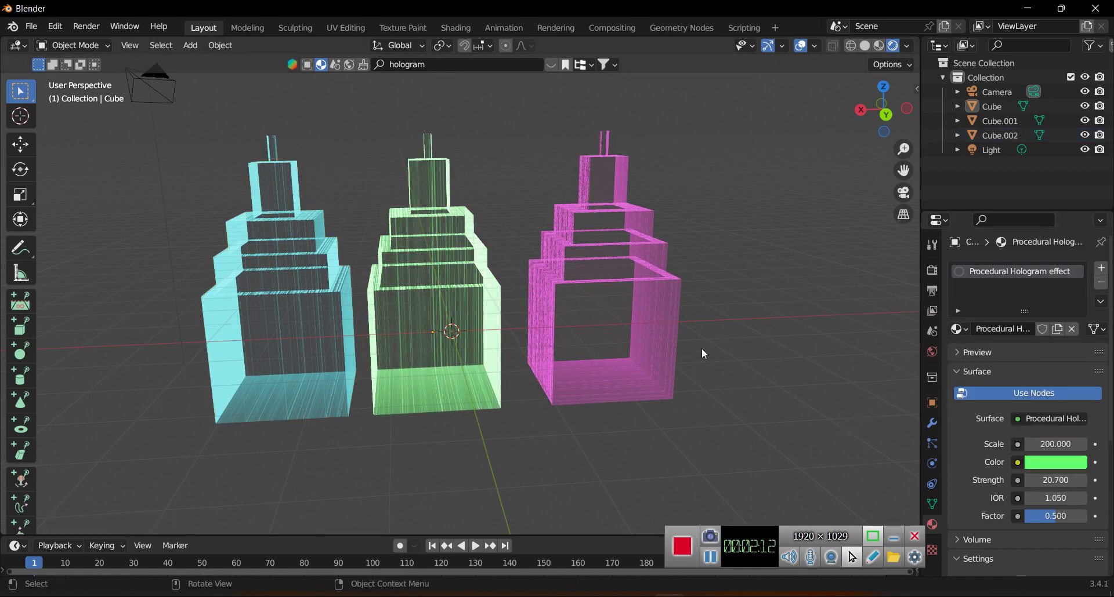
Step: Set pink hologram Scale -23.300, IOR 0.950, Strength 148.900, Factor 0.601; view all three towers
mouse_move(1034, 444)
mouse_down()
mouse_move(1079, 444)
mouse_move(1021, 445)
mouse_move(1044, 445)
mouse_up()
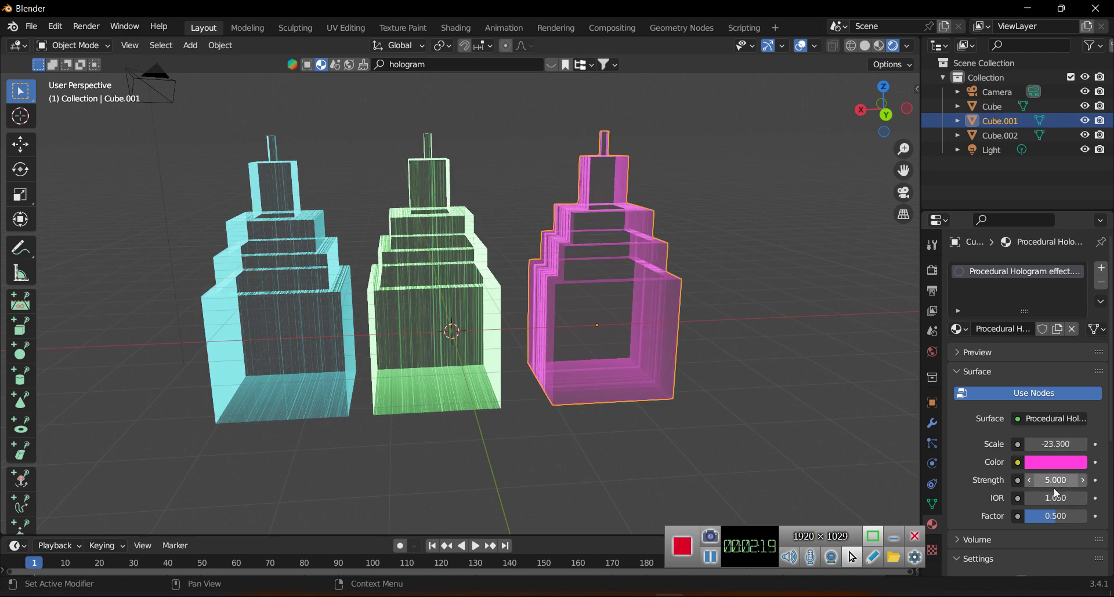
mouse_move(1032, 499)
mouse_down()
mouse_move(1067, 499)
mouse_move(1025, 498)
mouse_move(1099, 480)
mouse_up()
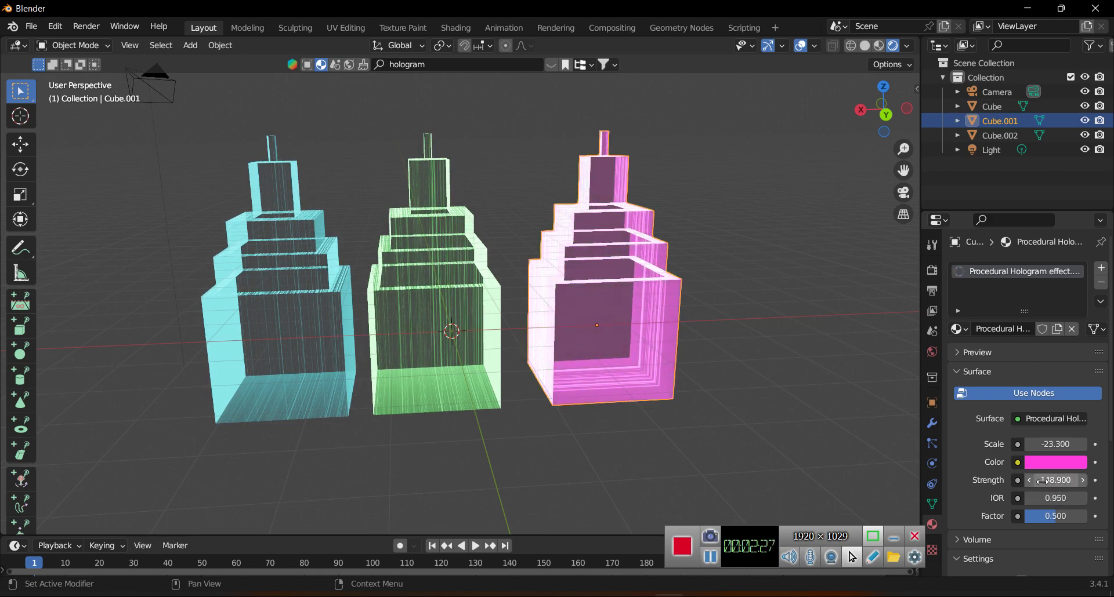
drag(1051, 516, 1064, 516)
mouse_move(615, 400)
middle_down()
mouse_move(794, 387)
mouse_move(308, 401)
middle_up()
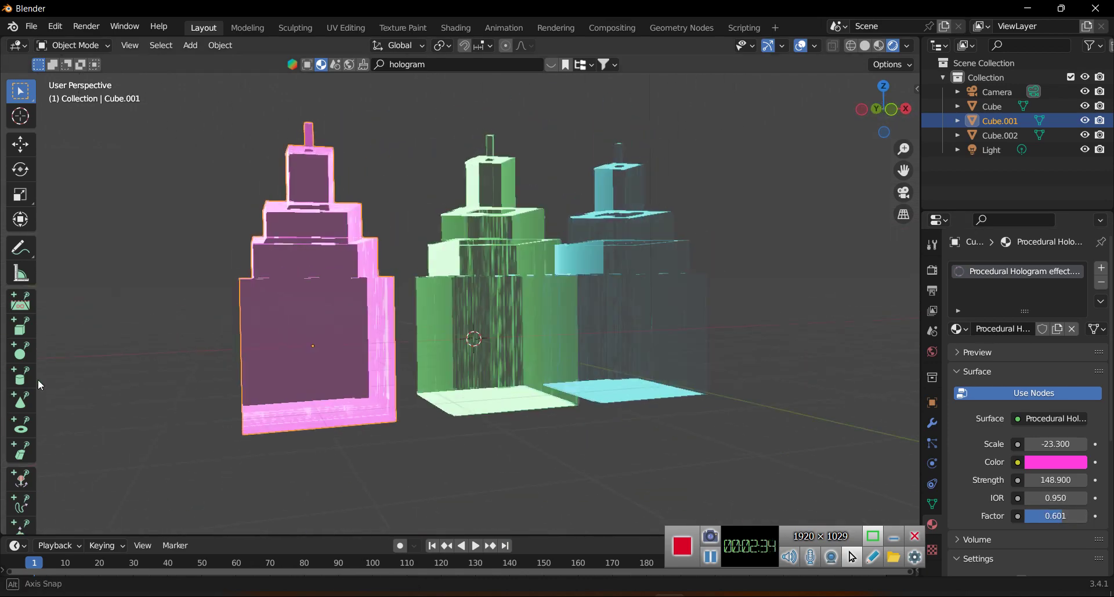
mouse_move(308, 400)
middle_down()
mouse_move(474, 374)
mouse_move(471, 406)
middle_up()
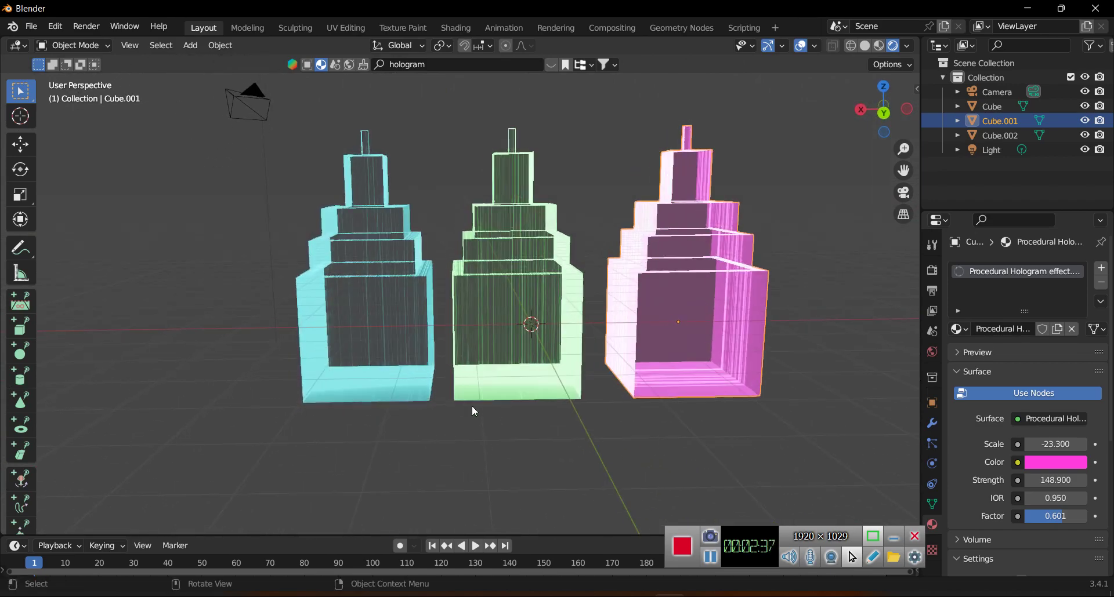
Step: In Notepad add 'it is very easy way to apply', begin 'hologram materal', then return to Blender
key(alt+Tab)
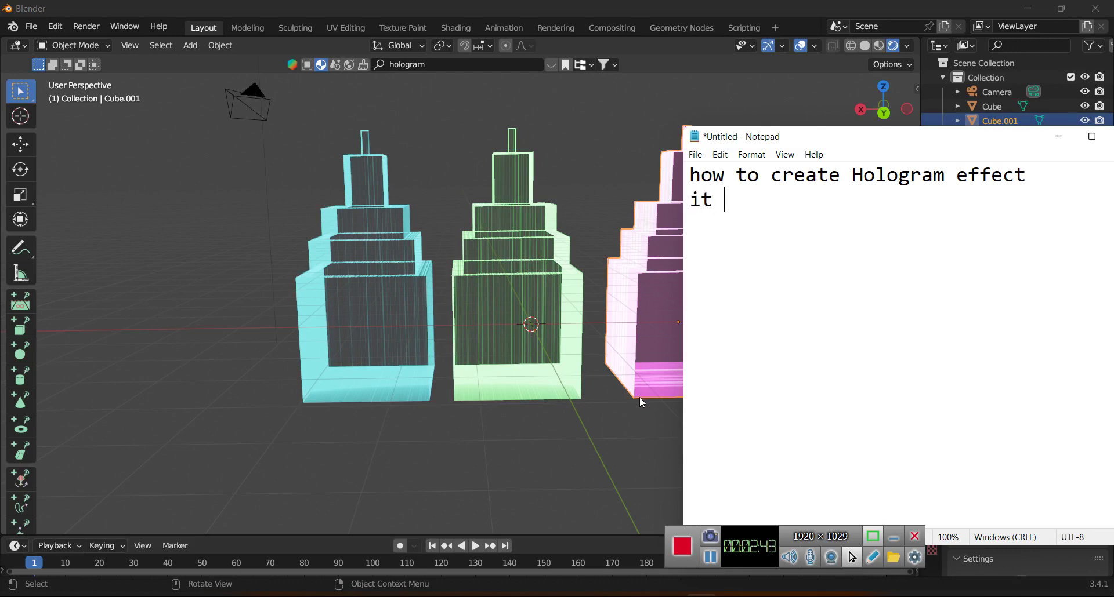
text(is very )
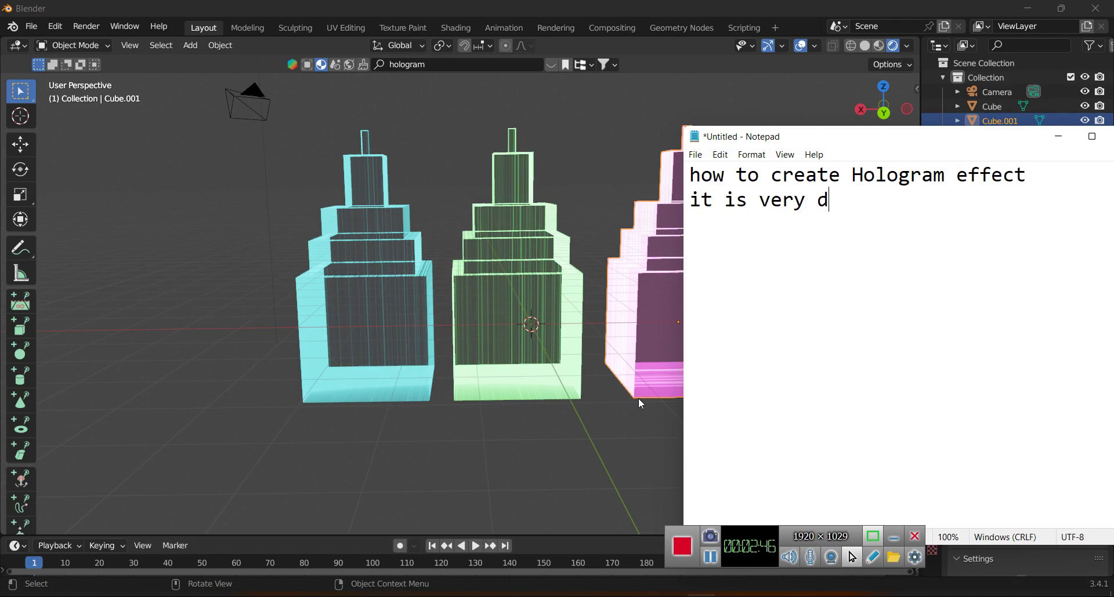
text(easy way )
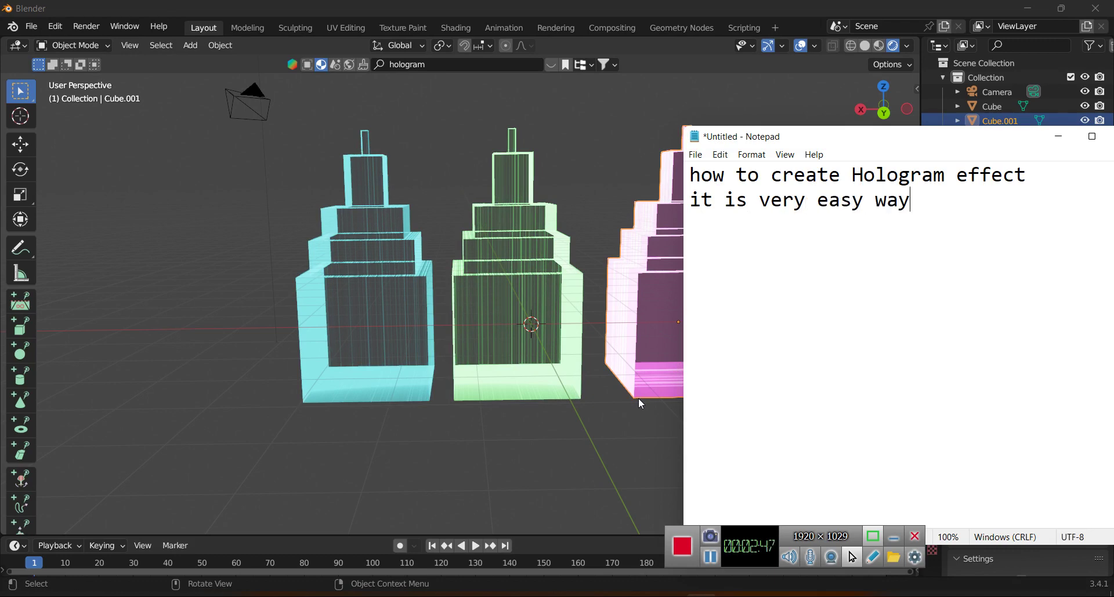
text(to ap)
key(BackSpace)
text(ly)
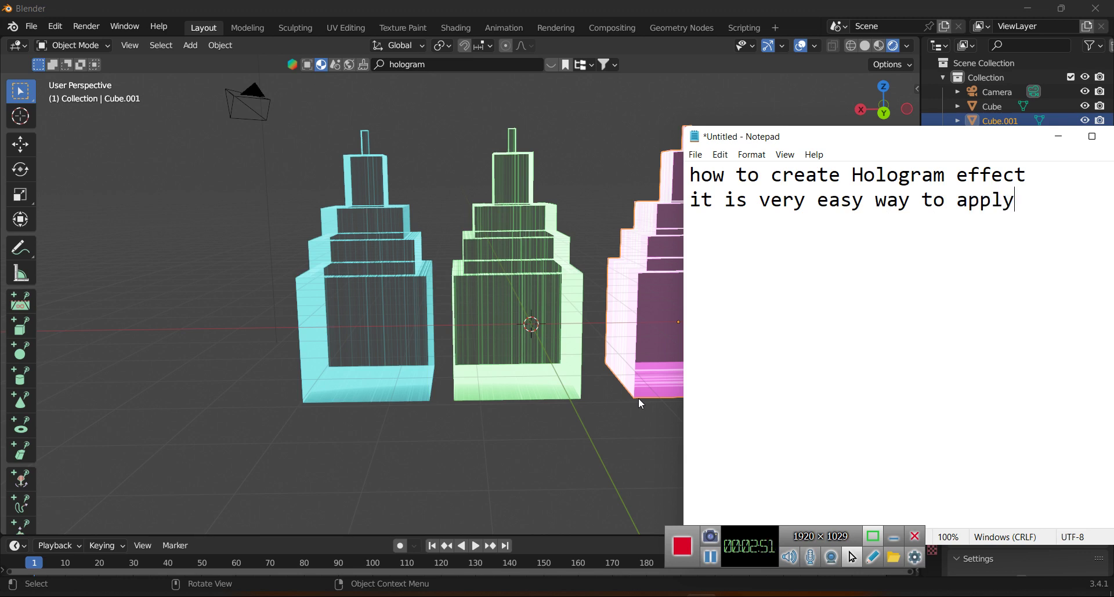
key(Return)
text(hologram materal)
click(638, 398)
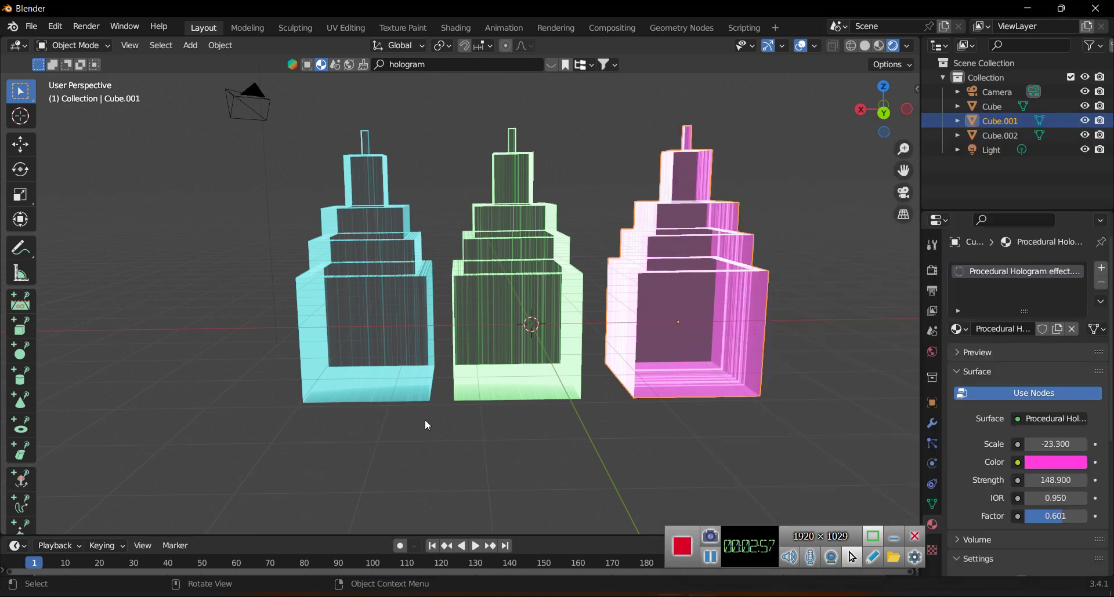